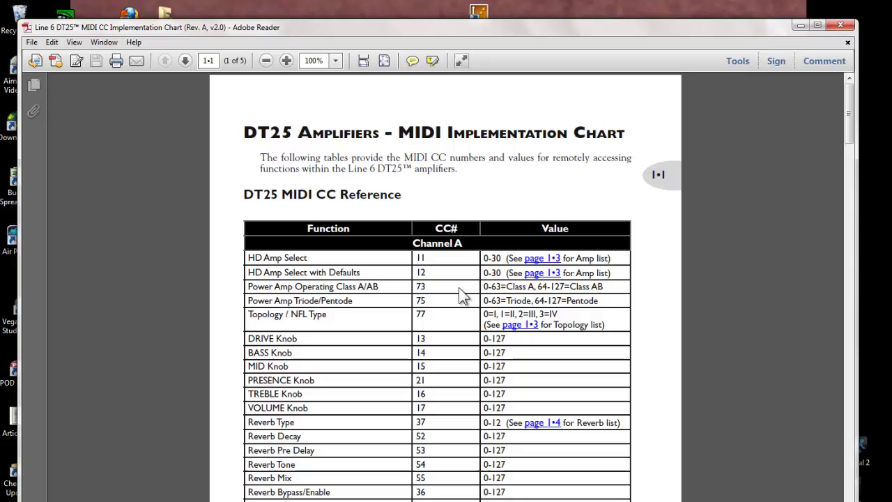
Step: Scroll the DT25 PDF through the Channel B and Global CC tables on pages 1-2 and 1-3
scroll(472, 314, down, 1)
scroll(480, 354, down, 10)
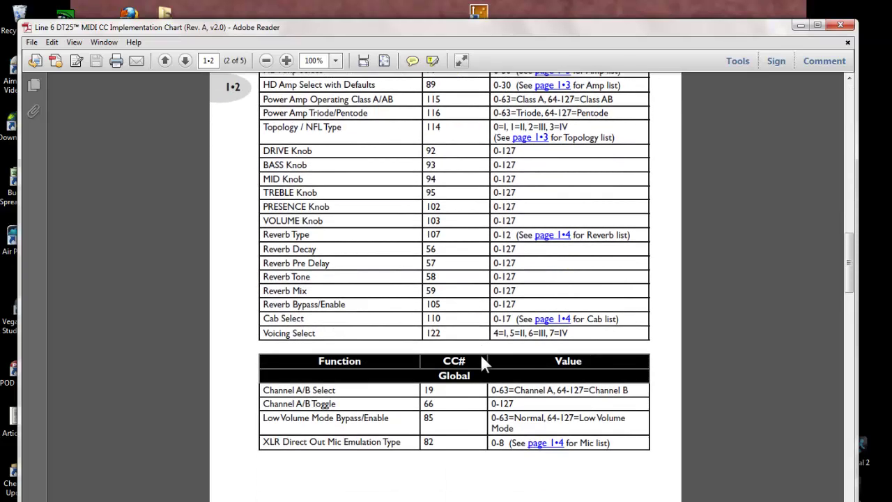
scroll(480, 354, down, 3)
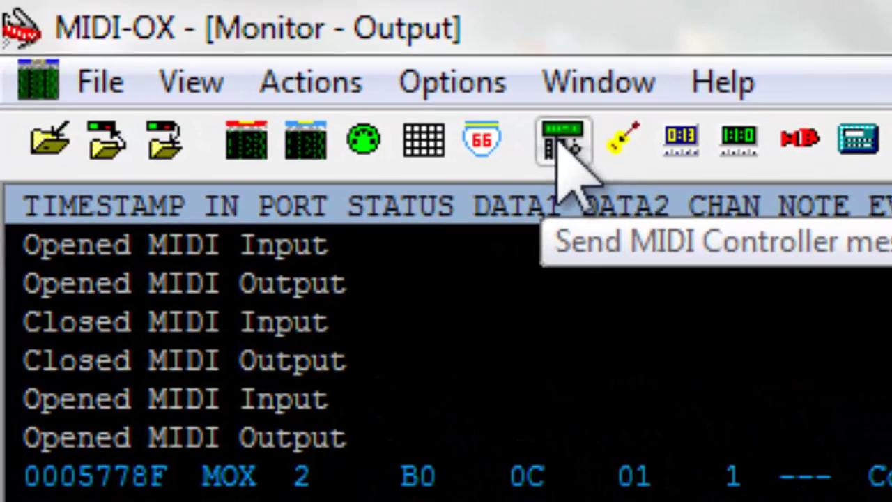
Step: Open MIDI-OX's controller panel, mark CC 12 in the chart, and keep controller 12 selected on channel 1
click(563, 150)
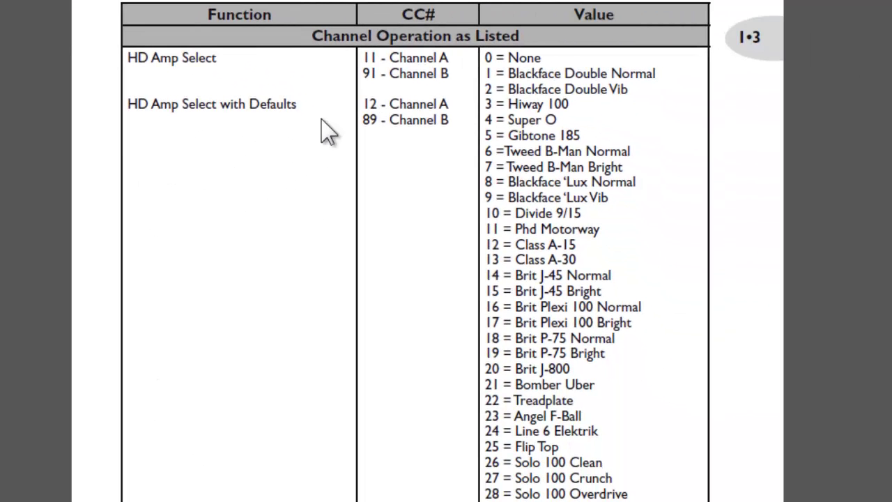
drag(362, 104, 377, 105)
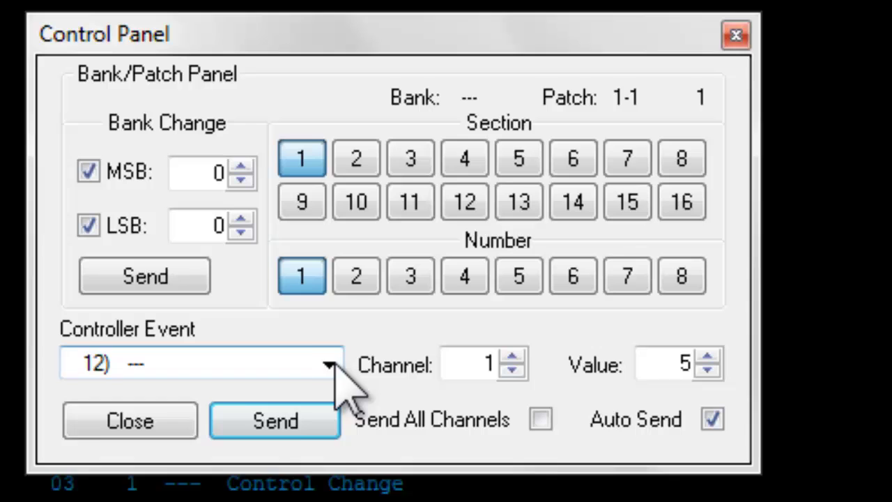
click(333, 364)
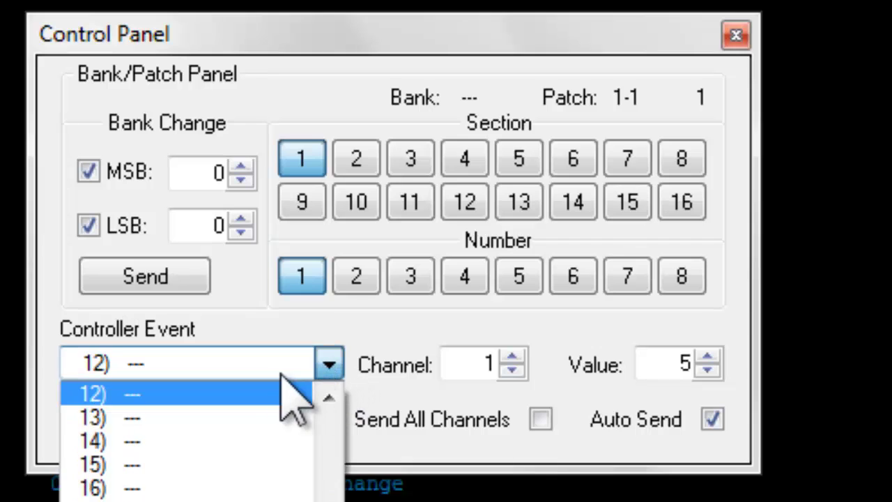
mouse_move(342, 496)
mouse_down()
mouse_move(346, 456)
mouse_move(338, 454)
mouse_move(342, 469)
mouse_move(319, 474)
mouse_move(325, 501)
mouse_up()
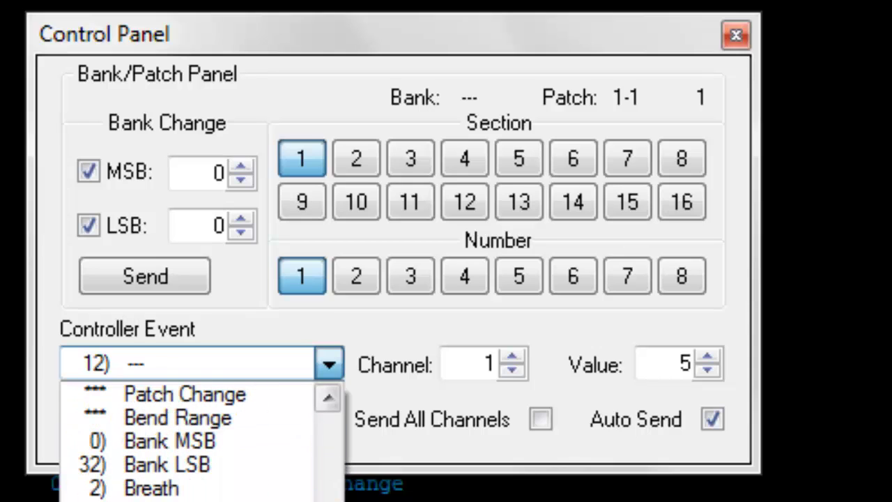
key(Escape)
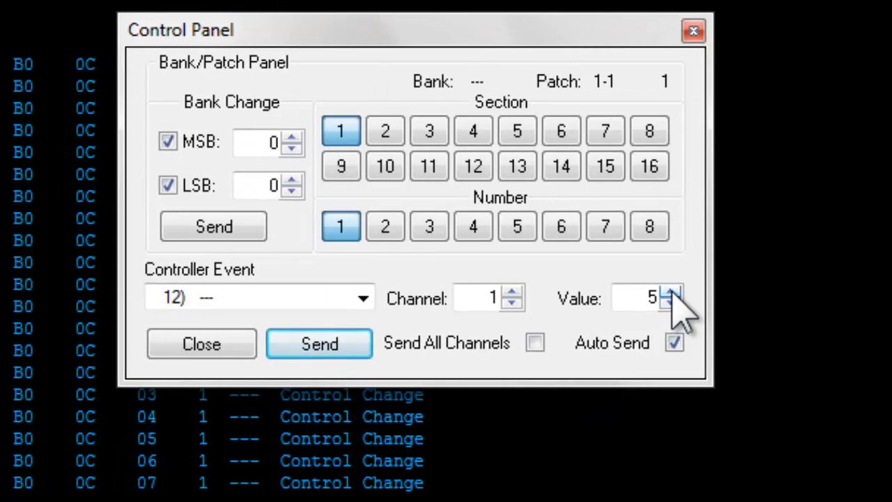
Step: Clear controller 12's value of 5 and step it up to 10, sending each amp model in turn
double_click(654, 297)
key(BackSpace)
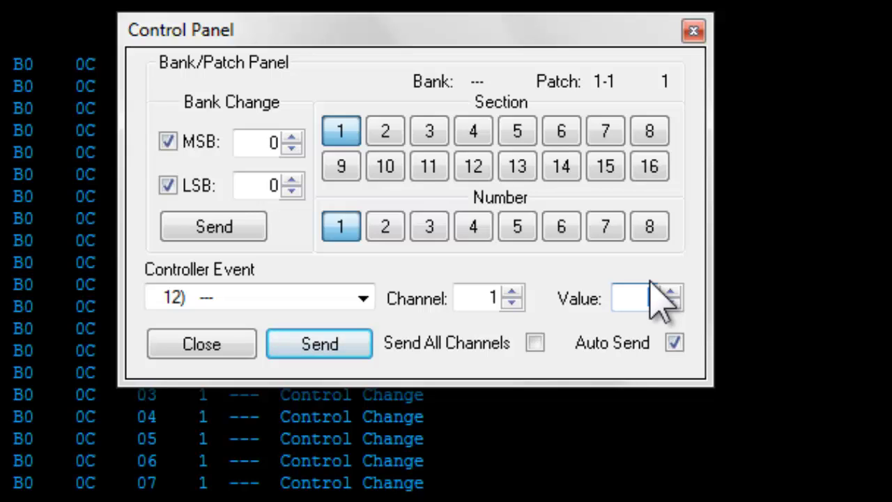
click(670, 293)
click(671, 293)
click(670, 293)
click(670, 293)
click(671, 293)
click(668, 290)
click(668, 290)
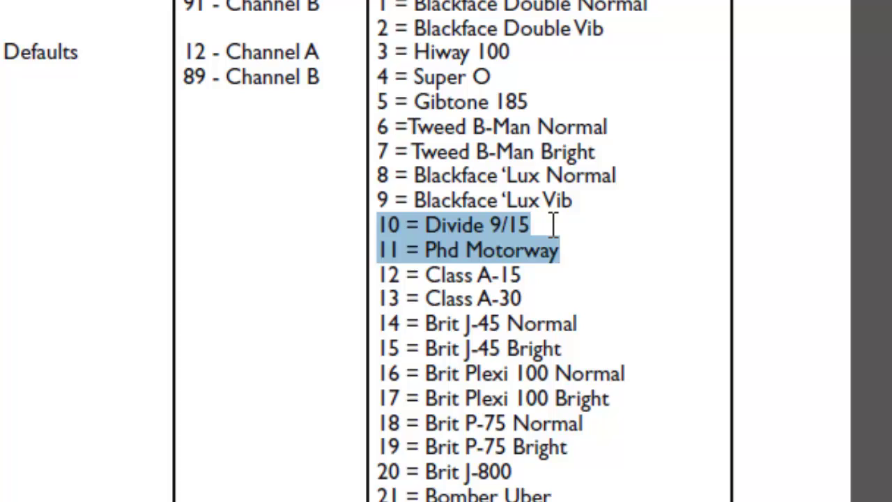
Step: Highlight entries 10 Divide 9/15 and 11 Phd Motorway in the HD Amp Select list
mouse_move(550, 223)
mouse_down()
mouse_move(550, 216)
mouse_move(550, 225)
mouse_up()
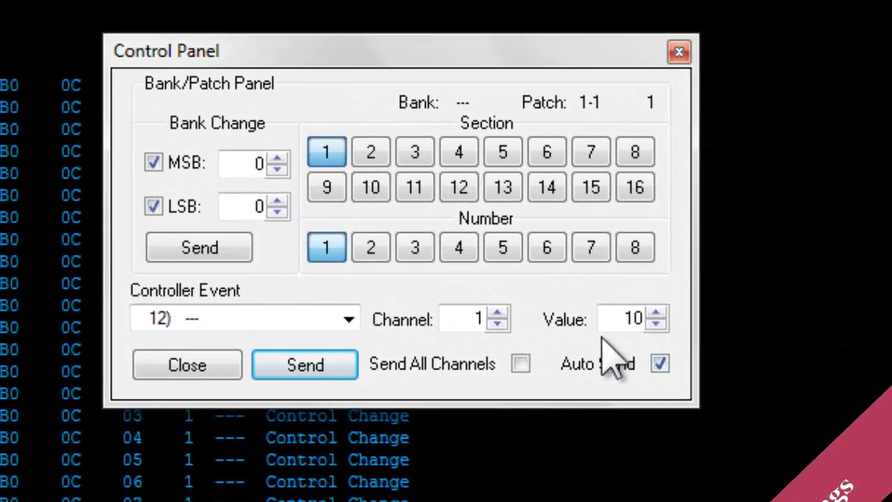
Step: Delete the value 10 from controller 12's Value field
click(645, 319)
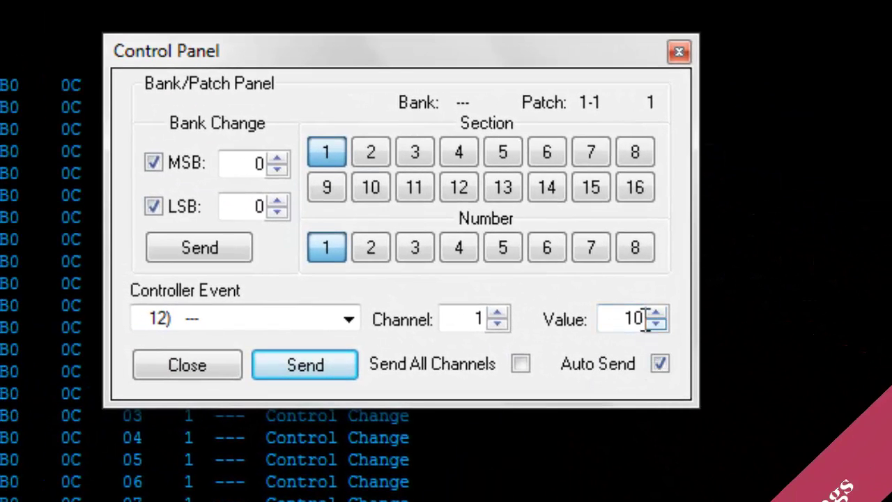
key(BackSpace)
key(BackSpace)
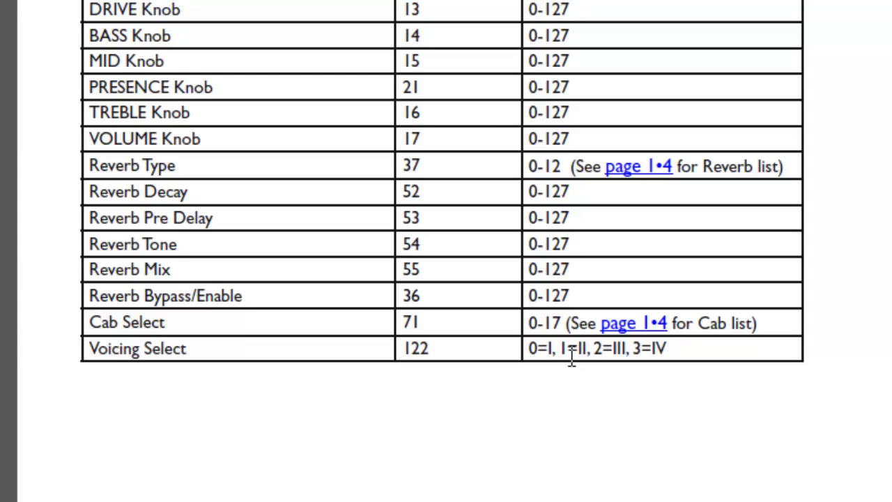
Step: Scroll the PDF around the Voicing Select row (CC 122) to check values 0–3
scroll(387, 424, down, 1)
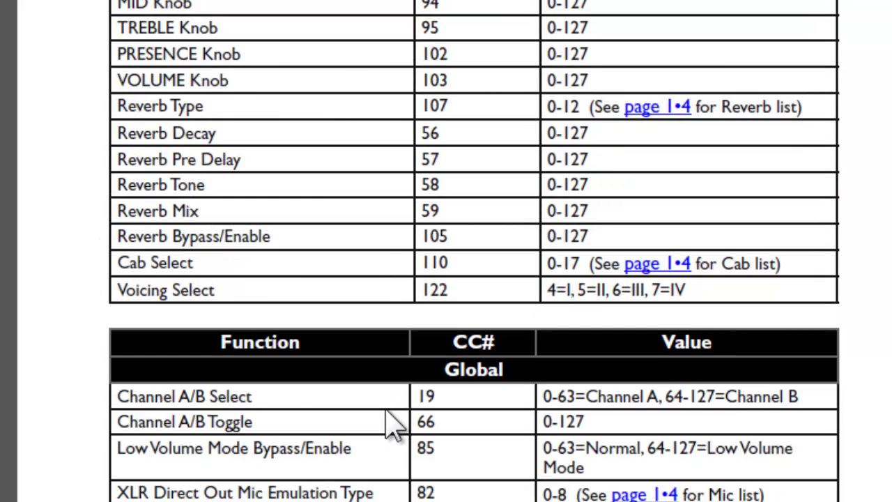
scroll(393, 424, down, 2)
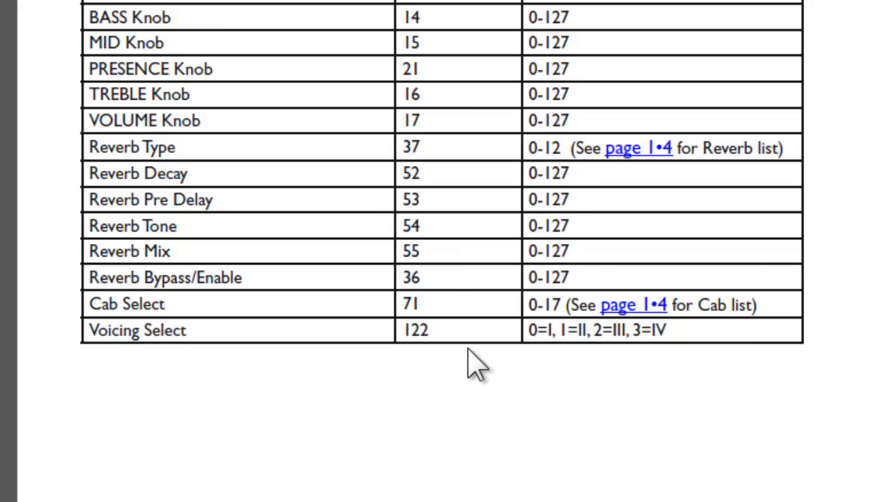
scroll(466, 348, down, 2)
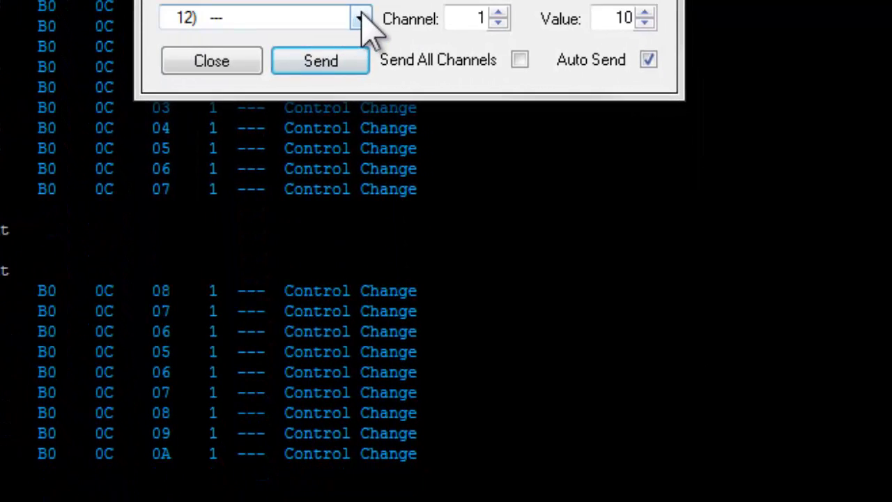
Step: Choose controller 122) Local Cntrl, enter value 1, and send it on channel 1
click(362, 18)
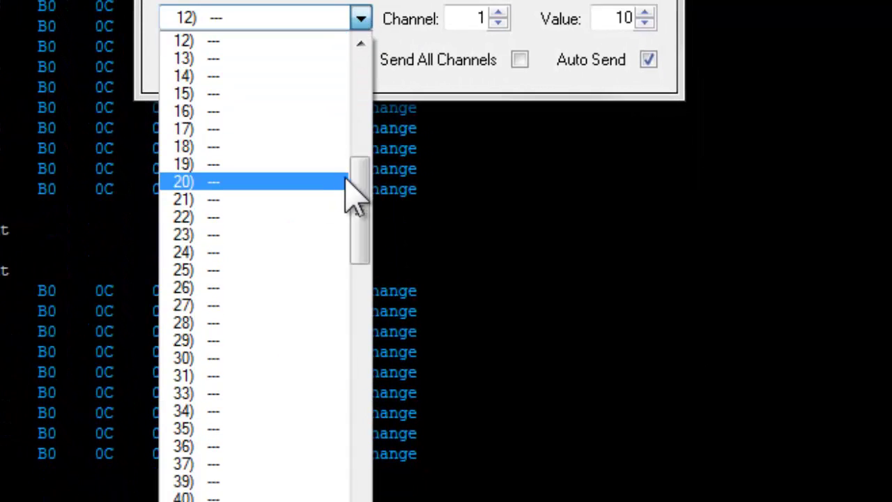
drag(358, 229, 388, 454)
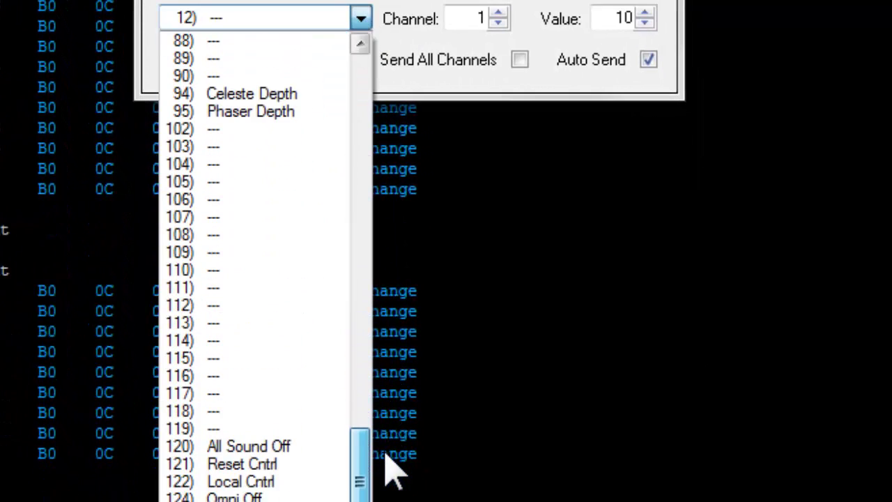
click(305, 439)
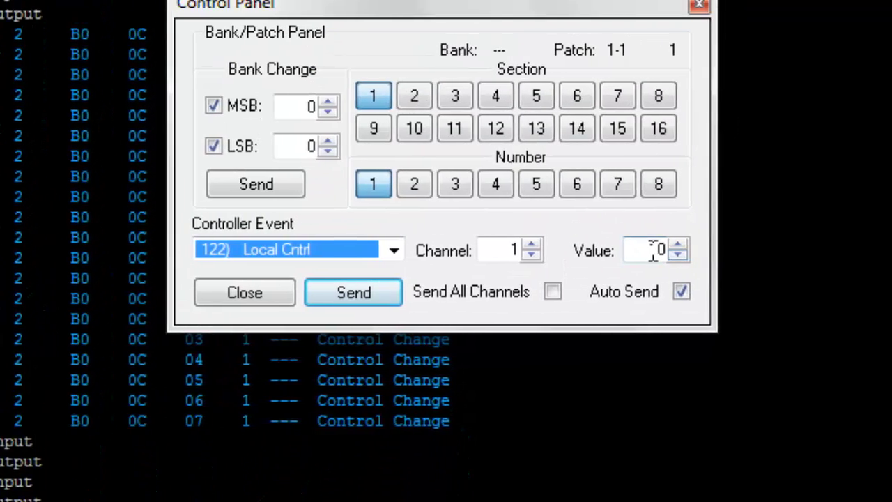
double_click(650, 295)
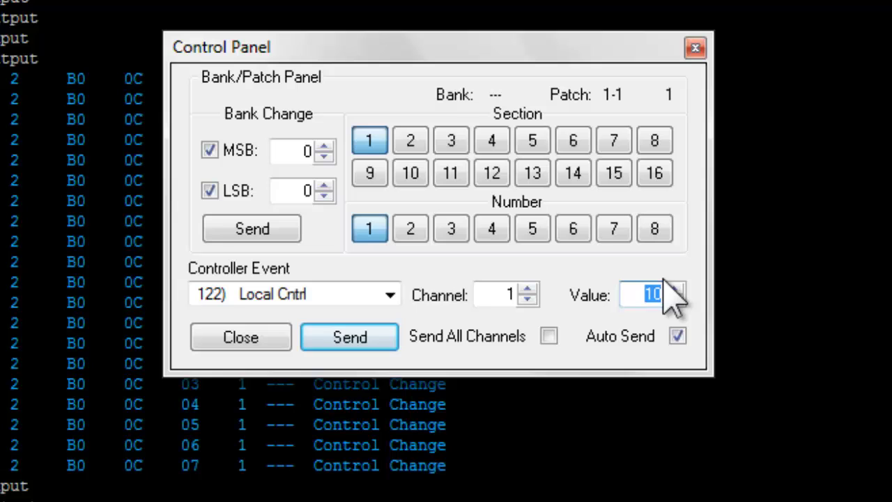
text(1)
click(350, 335)
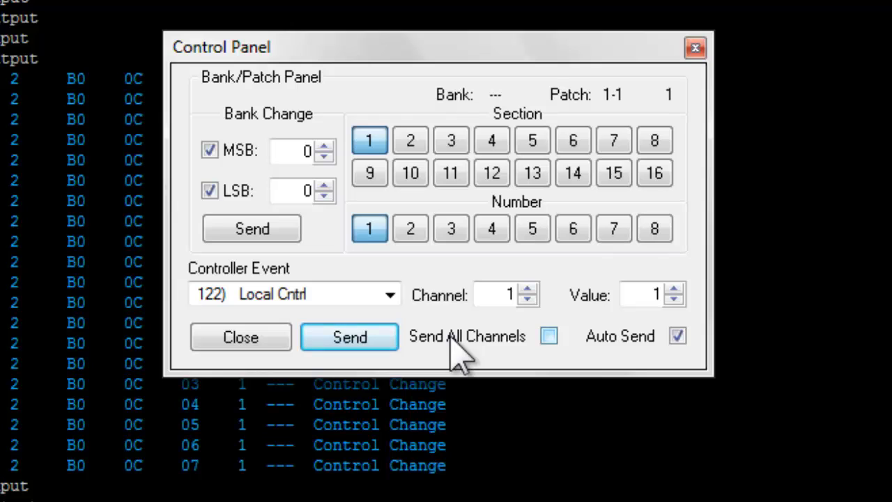
Step: Lower controller 122 to 0, then raise it step by step to 7, cycling the voicings
click(673, 301)
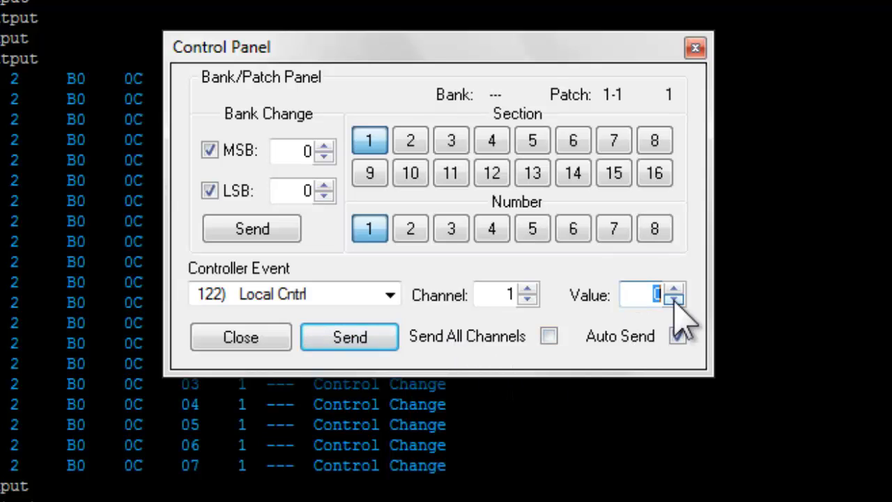
click(674, 290)
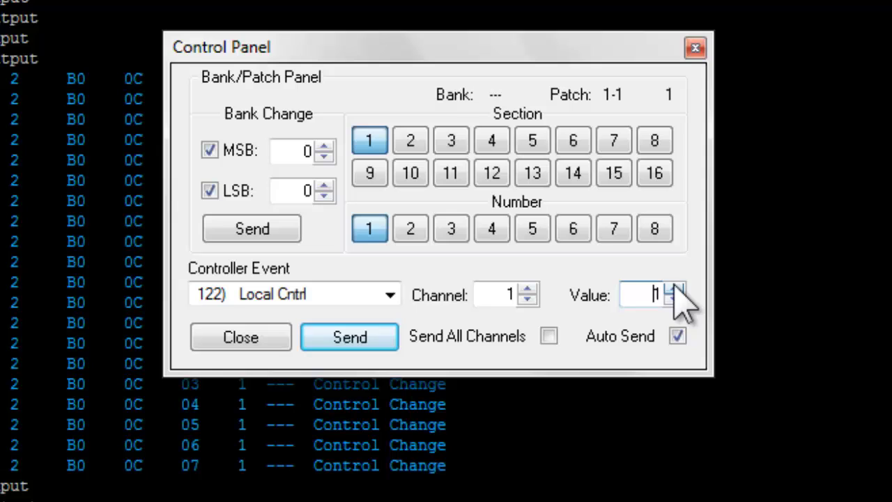
click(675, 289)
click(678, 289)
click(673, 288)
click(673, 289)
click(673, 290)
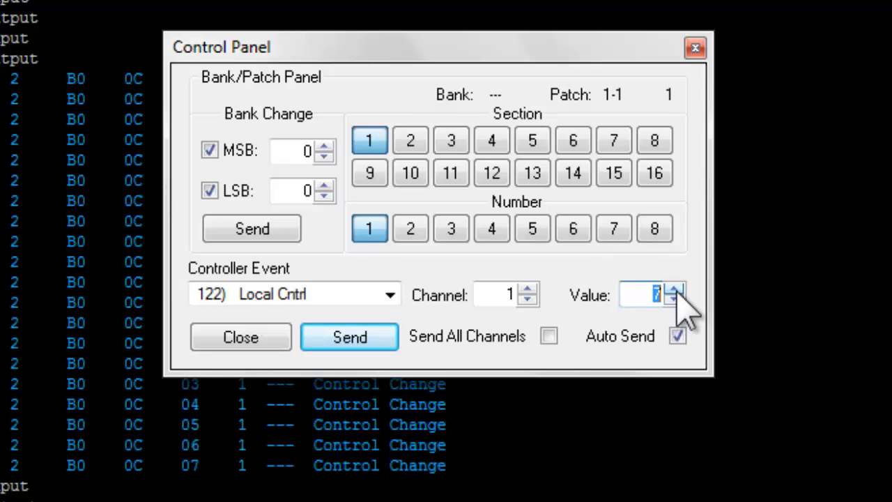